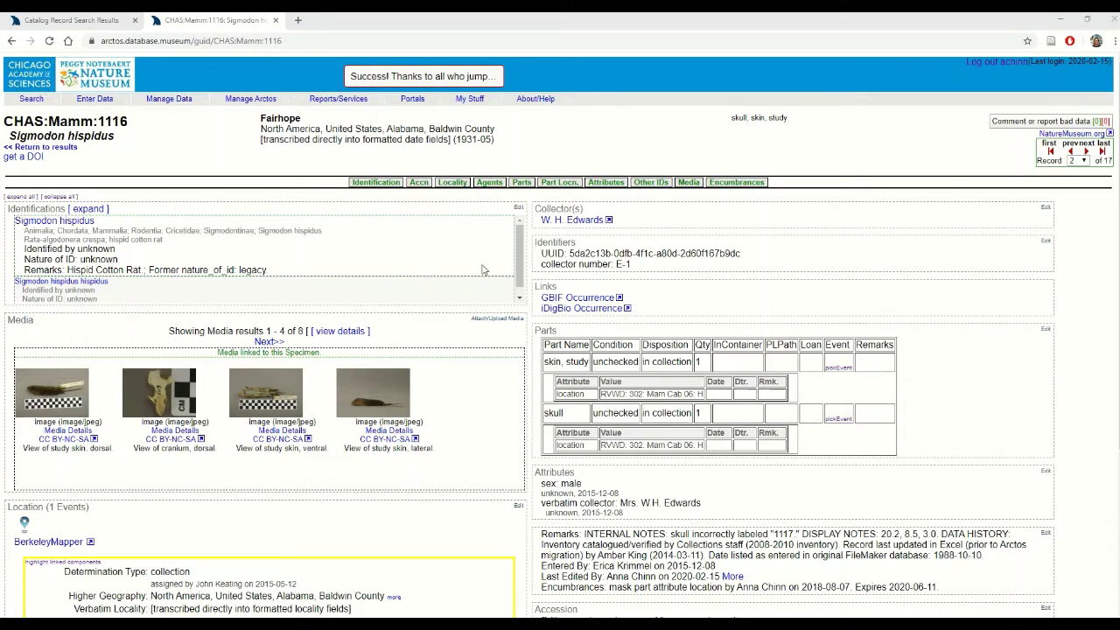
Step: Bring the CHAS:Mamm:1116 record into focus and scroll down to its Location box
{"action": "left_click", "coordinate": [528, 229]}
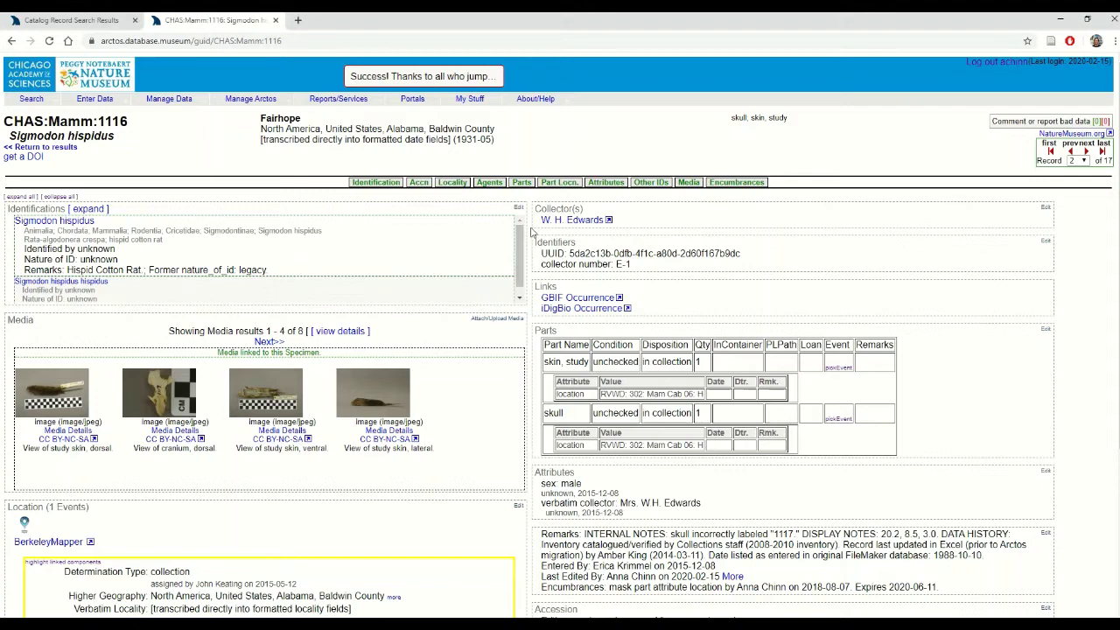
{"action": "scroll", "coordinate": [535, 231], "scroll_direction": "down", "scroll_amount": 3}
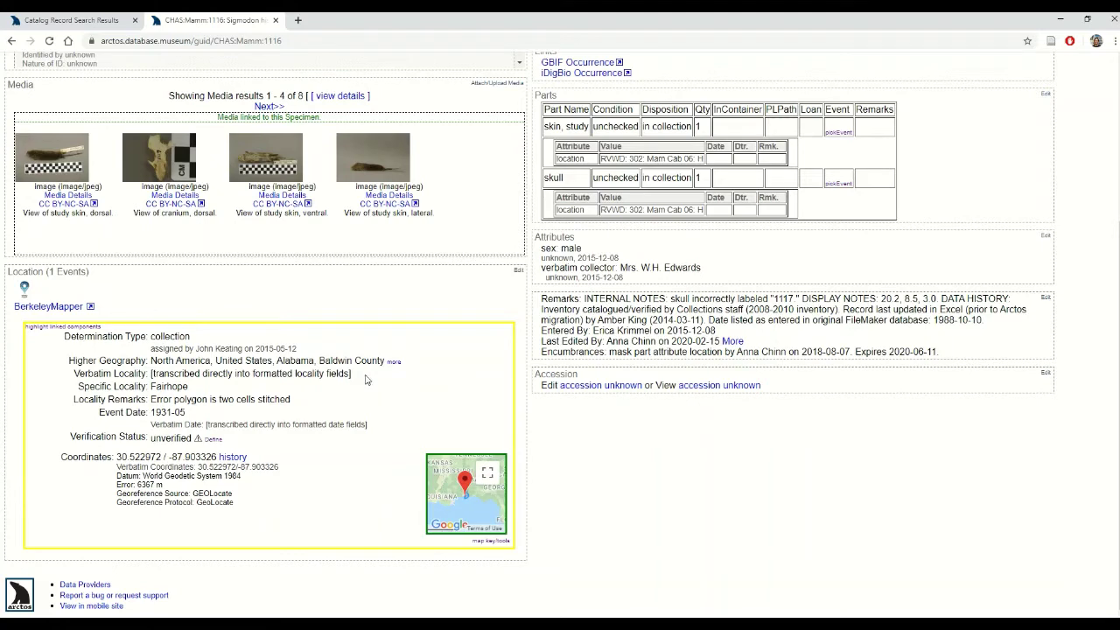
Step: Open collecting event 10948741's edit page in a separate tab and switch to it
{"action": "left_click", "coordinate": [519, 270]}
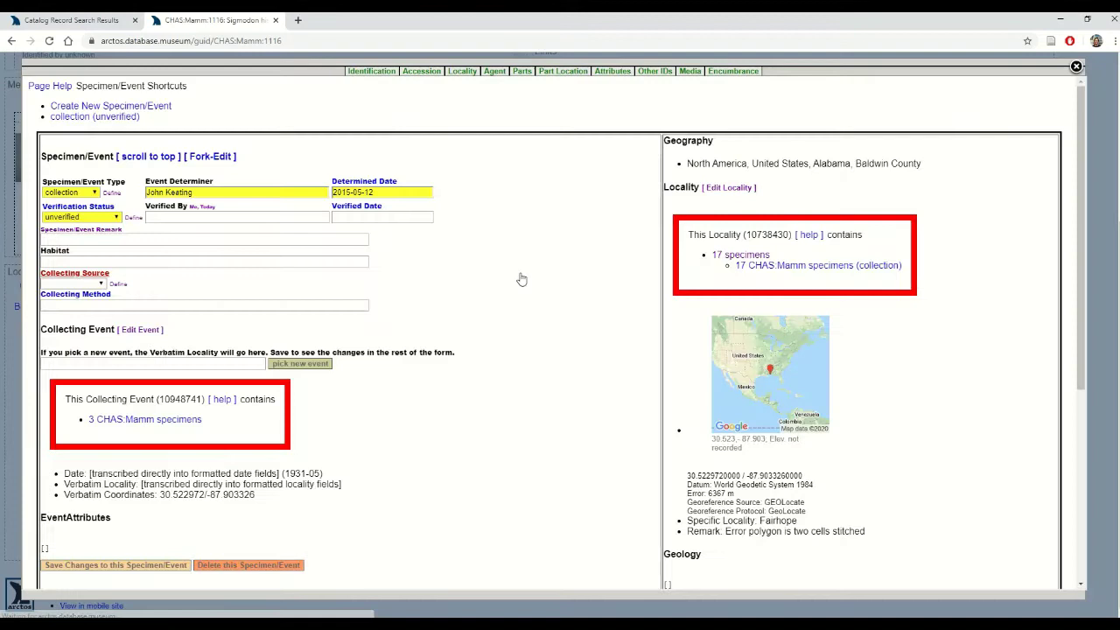
{"action": "right_click", "coordinate": [131, 332]}
{"action": "left_click", "coordinate": [162, 343]}
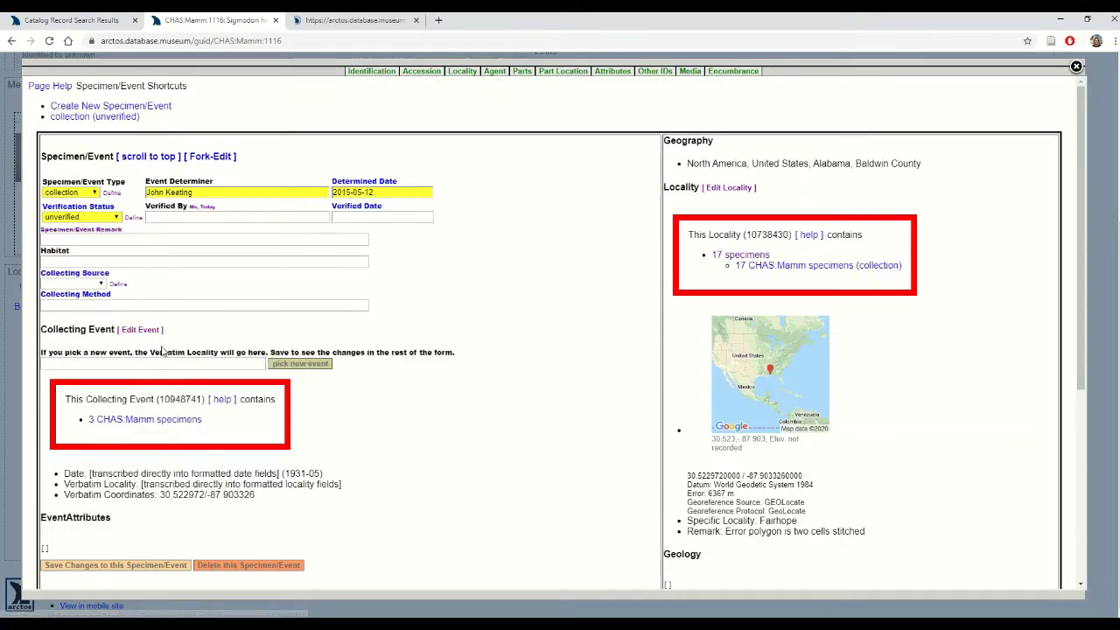
{"action": "left_click", "coordinate": [333, 22]}
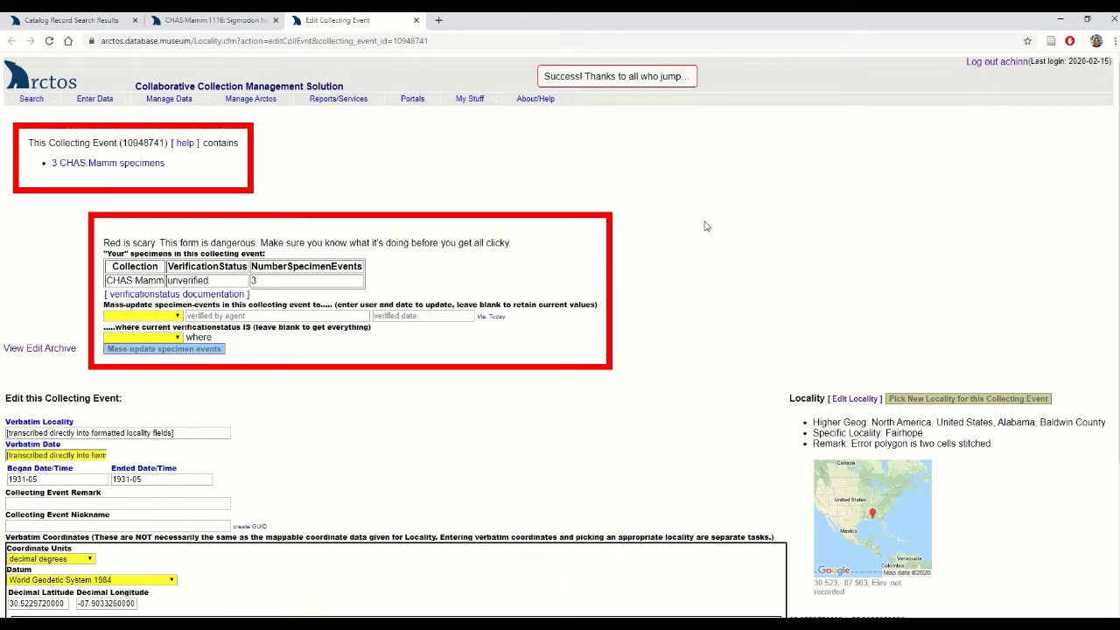
{"action": "scroll", "coordinate": [705, 226], "scroll_direction": "down", "scroll_amount": 2}
{"action": "scroll", "coordinate": [675, 309], "scroll_direction": "down", "scroll_amount": 2}
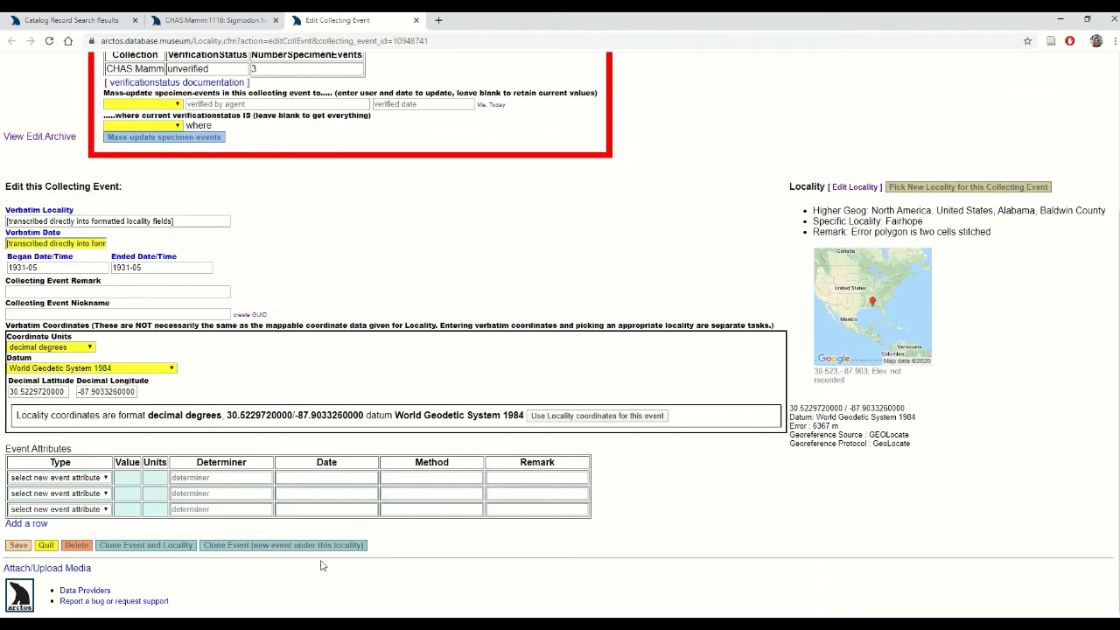
Step: Clone the event under the same locality and change verbatim locality to 'Fairhope, Alabama'
{"action": "left_click", "coordinate": [229, 549]}
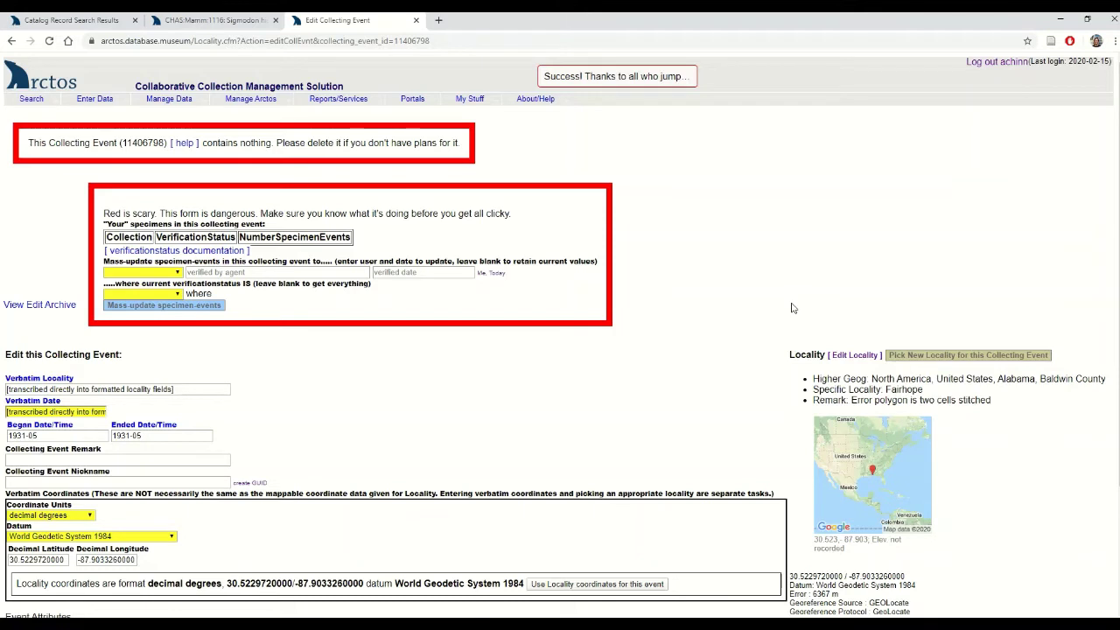
{"action": "left_click_drag", "start_coordinate": [197, 388], "coordinate": [3, 351]}
{"action": "key", "text": "BackSpace"}
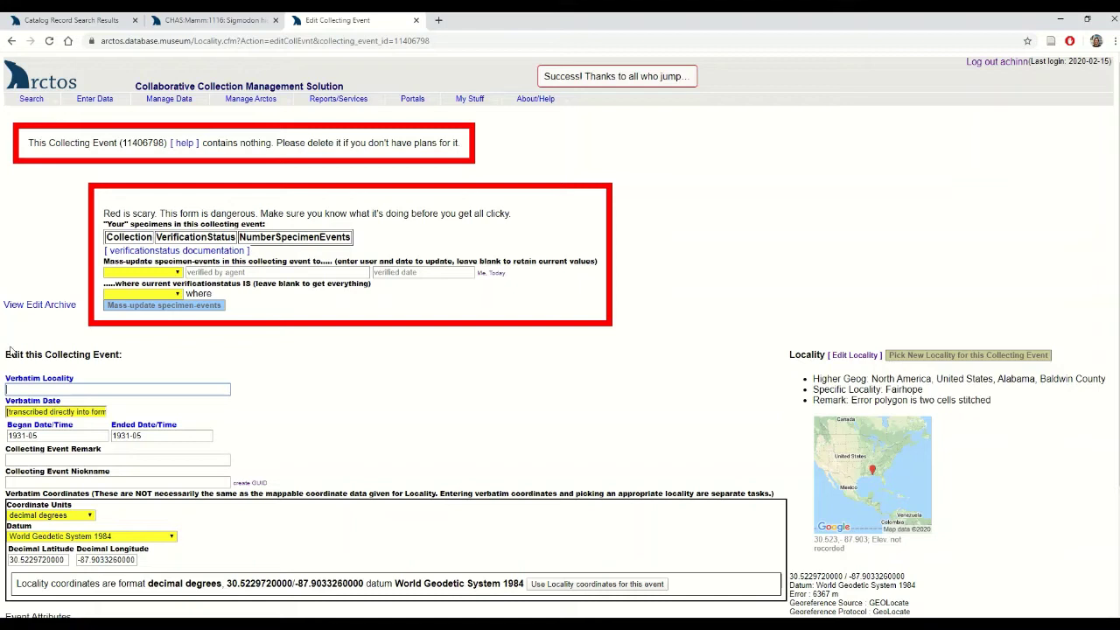
{"action": "type", "text": "Fairhope, Alabama"}
Step: Set verbatim date to May '31 with dates 1931-05-01 to 1931-05-31
{"action": "triple_click", "coordinate": [72, 411]}
{"action": "type", "text": "Ma"}
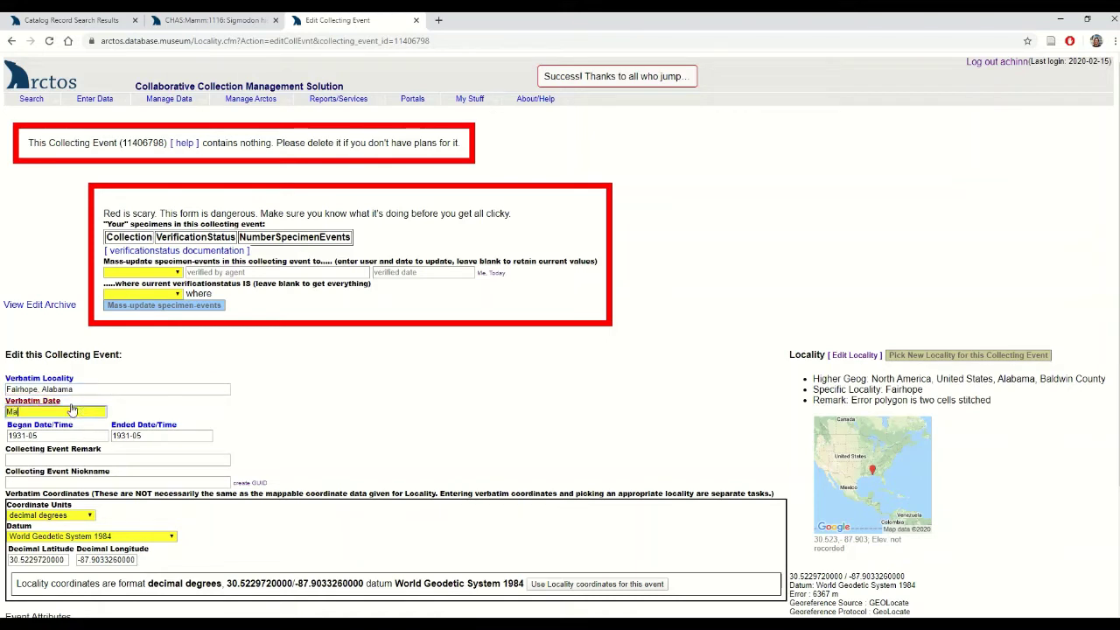
{"action": "type", "text": "y '31"}
{"action": "key", "text": "Tab"}
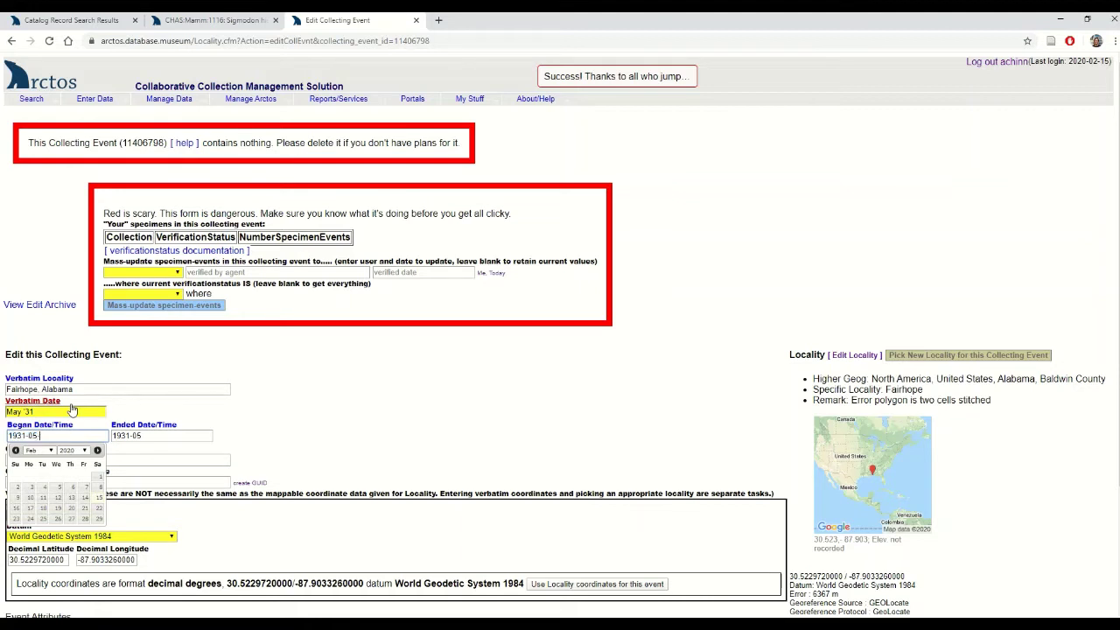
{"action": "type", "text": "01"}
{"action": "key", "text": "Tab"}
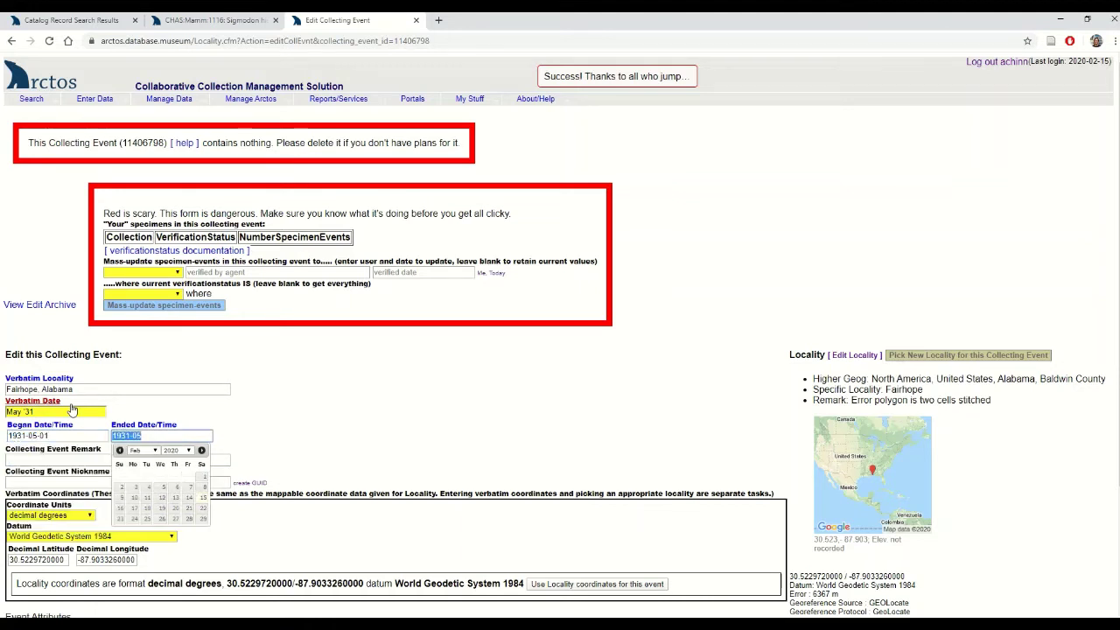
{"action": "key", "text": "Right"}
{"action": "type", "text": "31"}
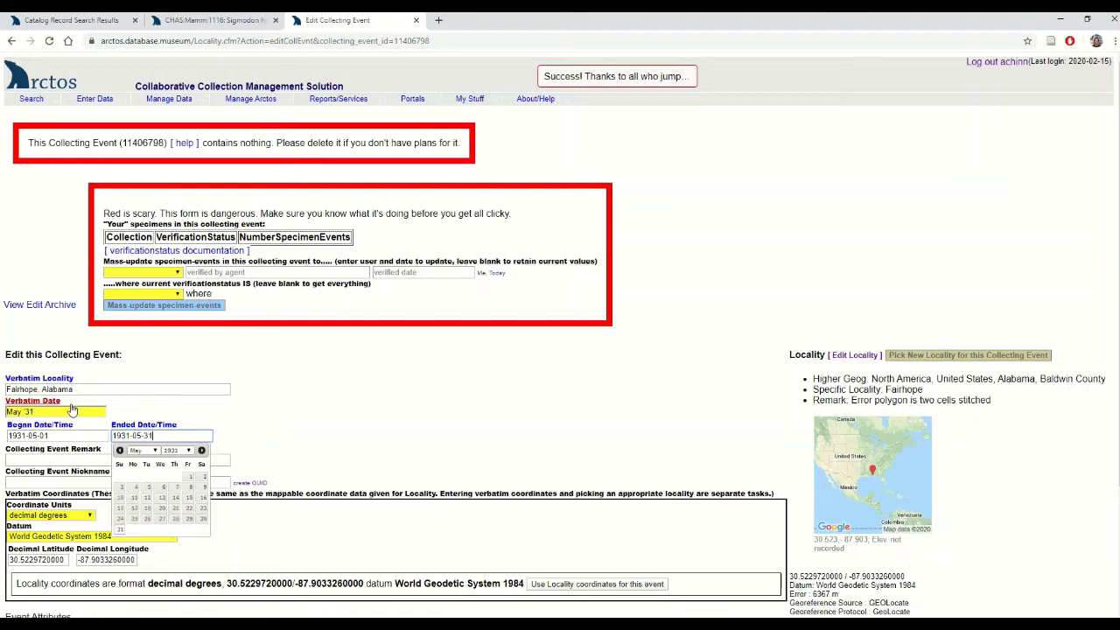
{"action": "left_click", "coordinate": [325, 345]}
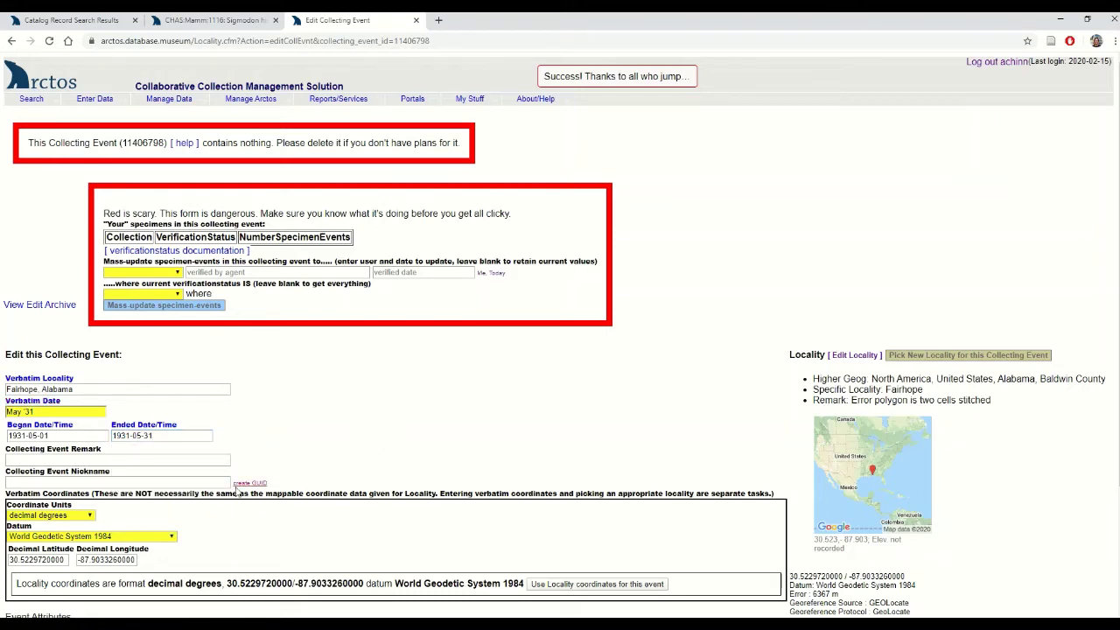
{"action": "scroll", "coordinate": [315, 459], "scroll_direction": "down", "scroll_amount": 1}
{"action": "scroll", "coordinate": [315, 459], "scroll_direction": "down", "scroll_amount": 3}
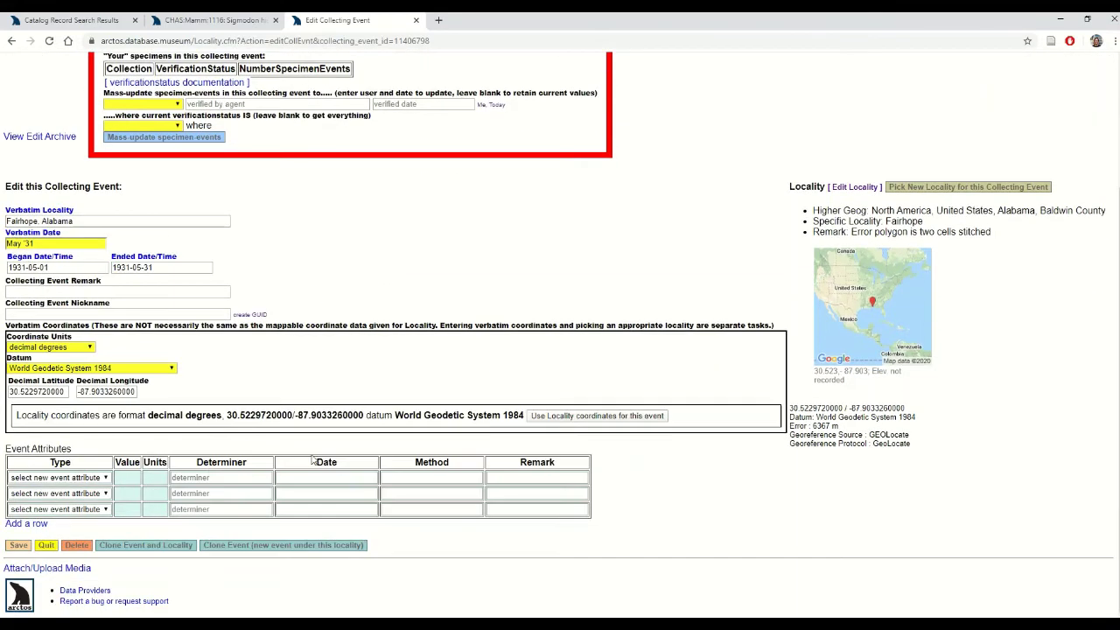
Step: Save new event 11406798, copy its ID, and return to the CHAS:Mamm:1116 tab
{"action": "left_click", "coordinate": [19, 547]}
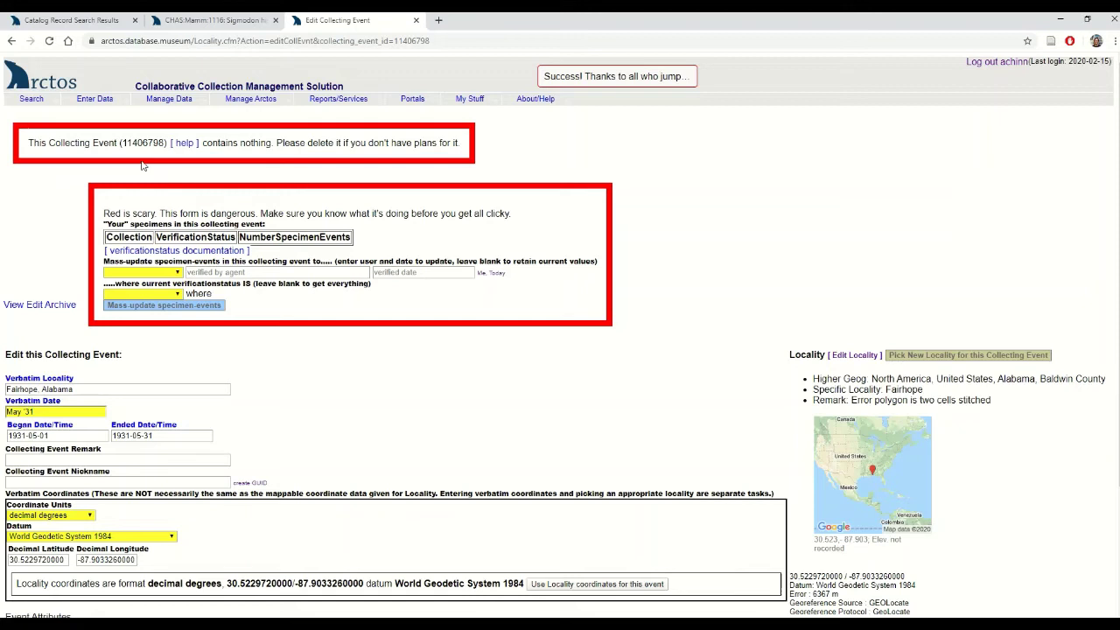
{"action": "left_click_drag", "start_coordinate": [122, 142], "coordinate": [166, 146]}
{"action": "key", "text": "ctrl+c"}
{"action": "left_click", "coordinate": [186, 21]}
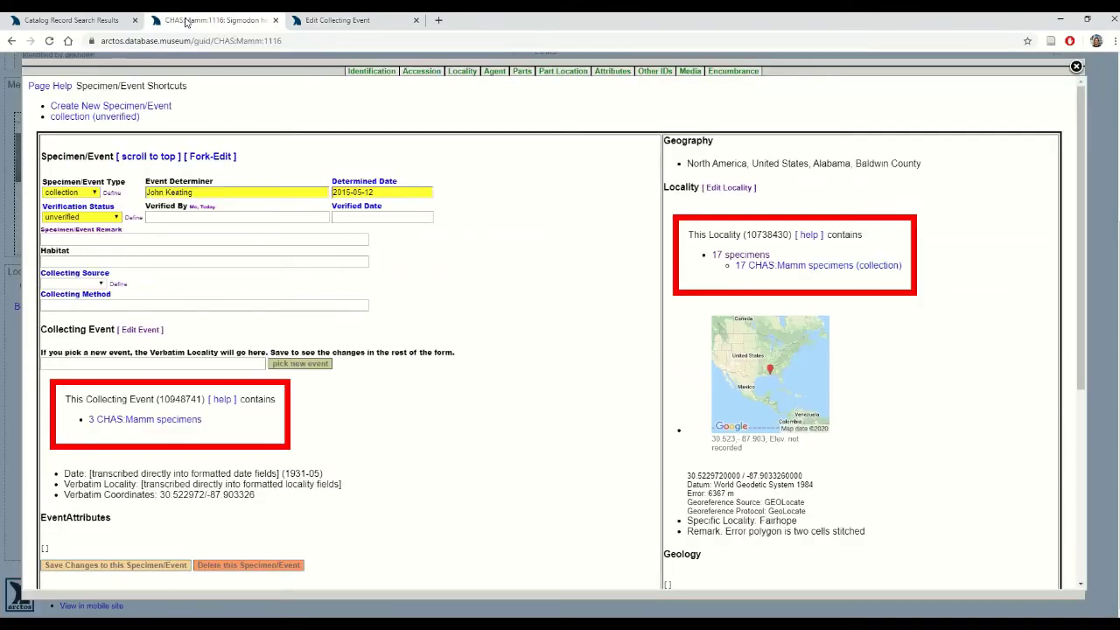
Step: Find event 11406798 by its ID, choose it for CHAS:Mamm:1116, and save the link
{"action": "left_click", "coordinate": [297, 362]}
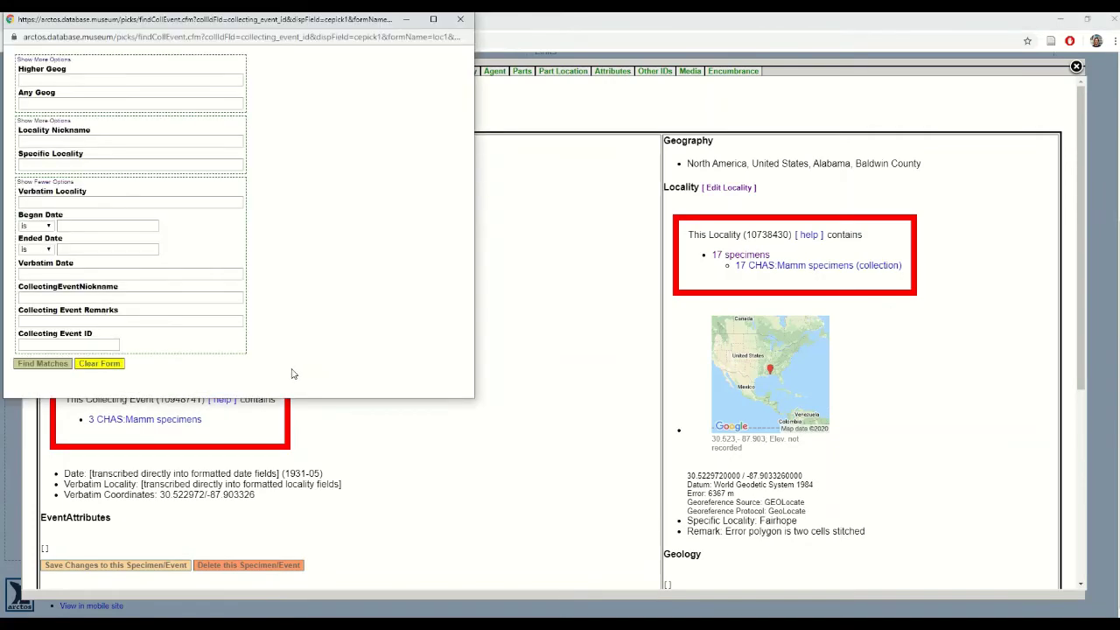
{"action": "left_click", "coordinate": [102, 345]}
{"action": "key", "text": "ctrl+v"}
{"action": "left_click", "coordinate": [54, 369]}
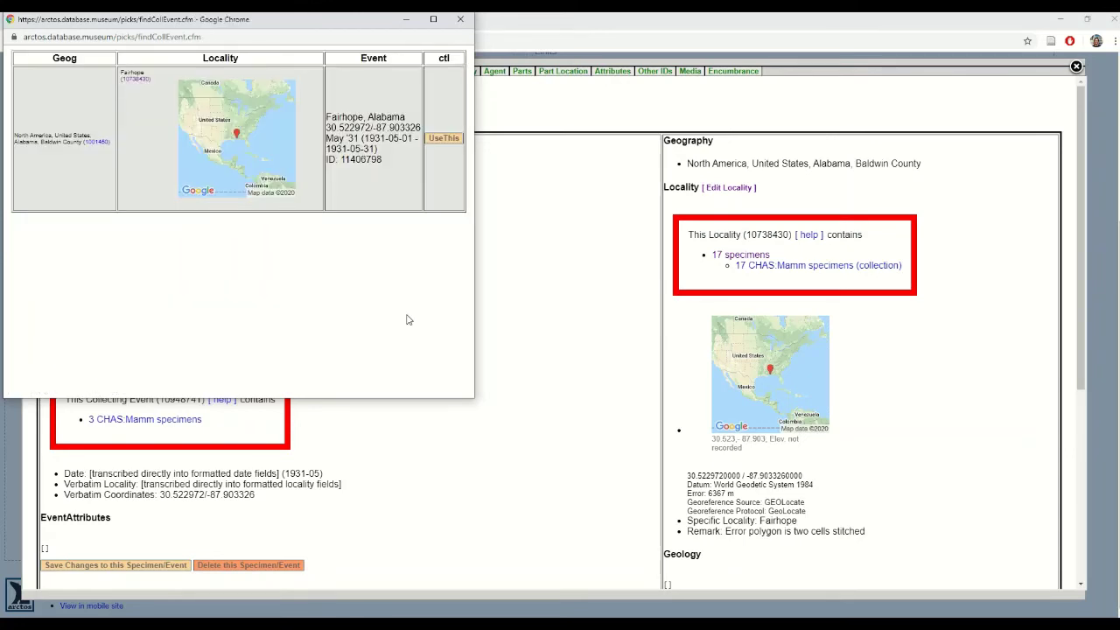
{"action": "left_click", "coordinate": [442, 140]}
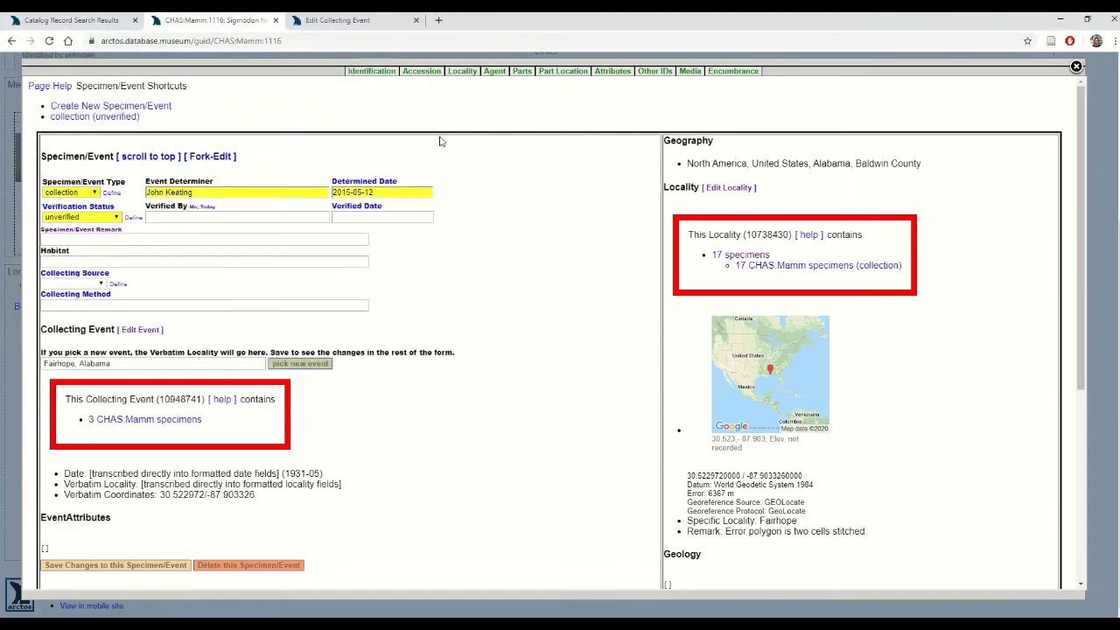
{"action": "left_click", "coordinate": [108, 565]}
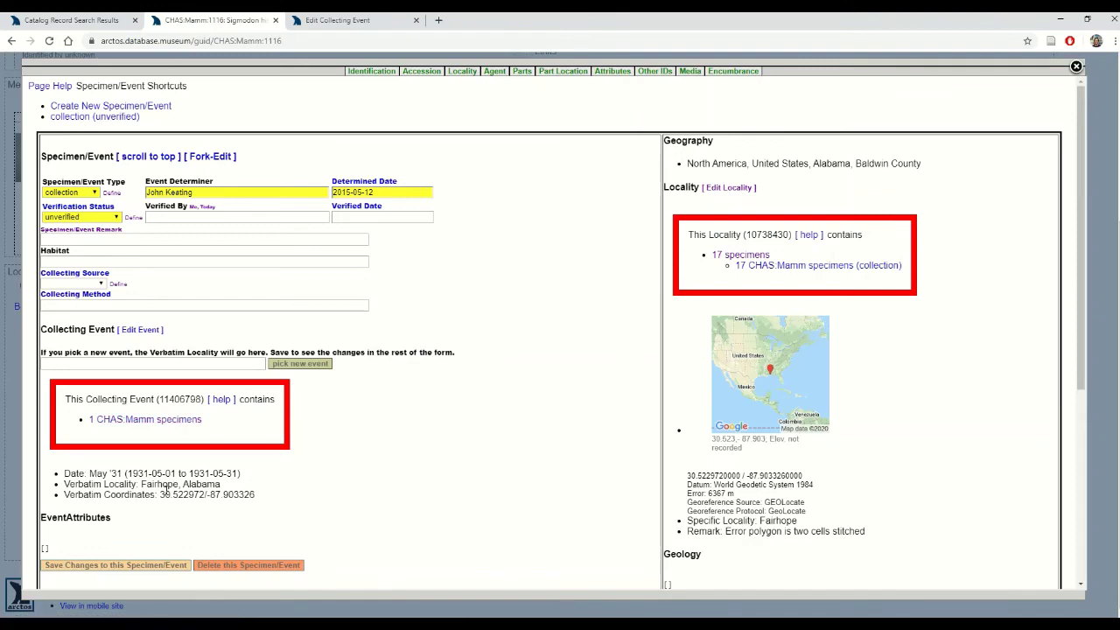
Step: Reload the record and confirm the Location shows 1931-05-01 to 1931-05-31, May '31
{"action": "key", "text": "F5"}
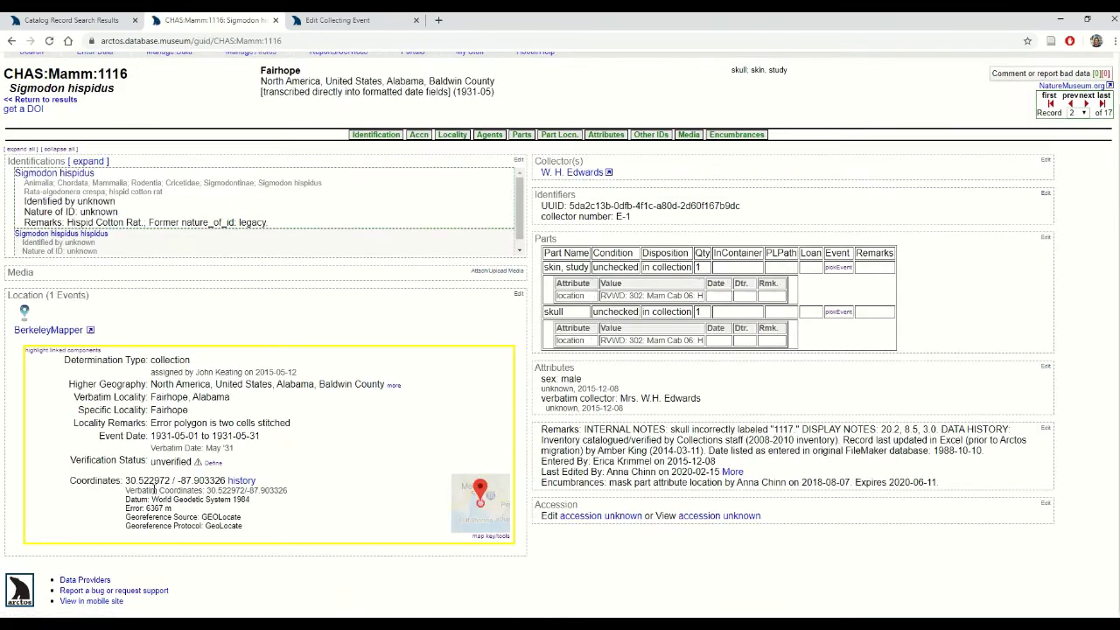
{"action": "scroll", "coordinate": [81, 359], "scroll_direction": "down", "scroll_amount": 3}
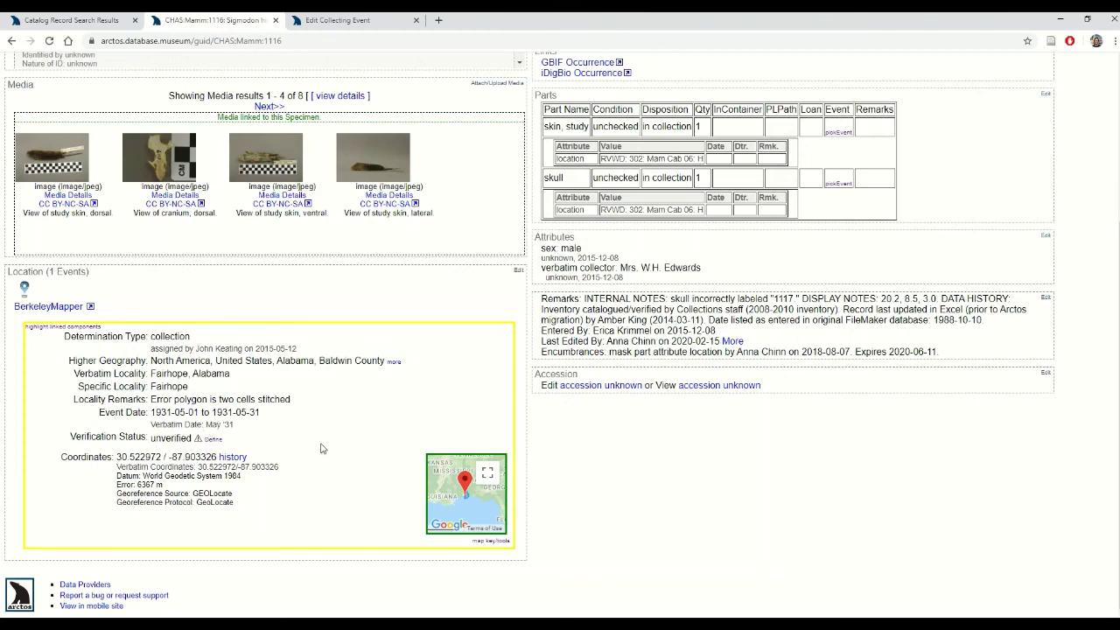
{"action": "scroll", "coordinate": [292, 454], "scroll_direction": "up", "scroll_amount": 3}
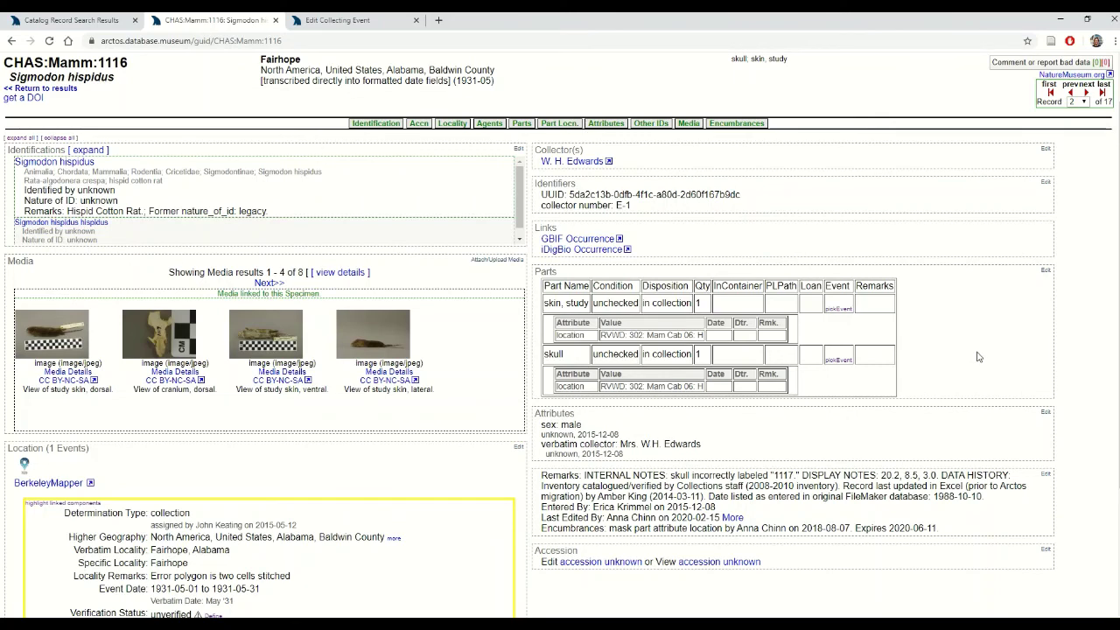
Step: Open the Fork-Edit place-time form and review the May '31 Fairhope, Alabama details
{"action": "left_click", "coordinate": [518, 447]}
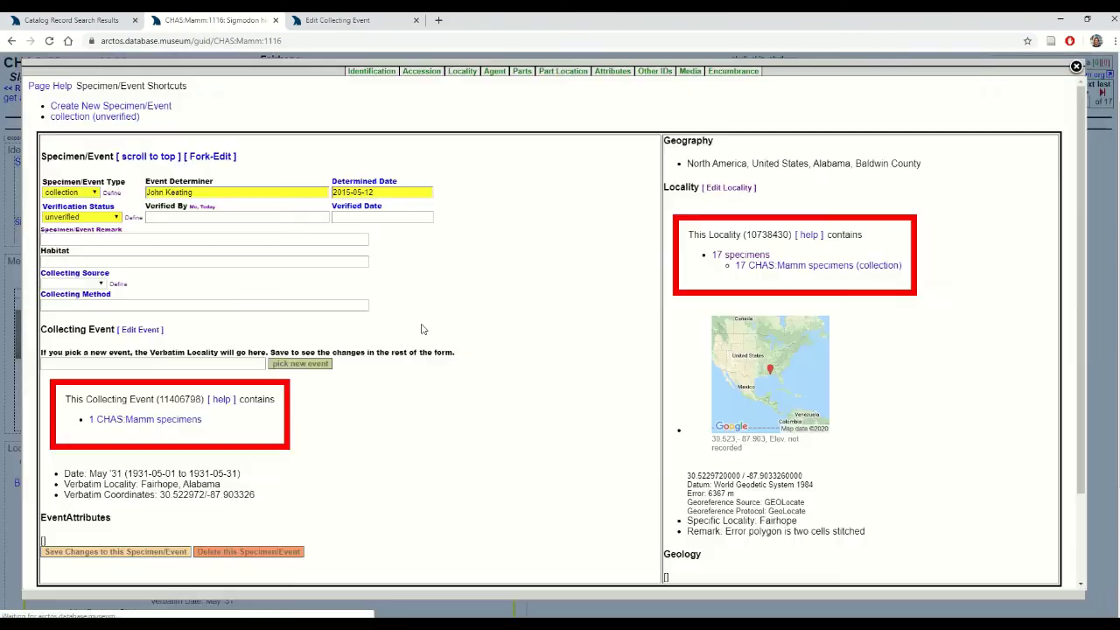
{"action": "left_click", "coordinate": [207, 159]}
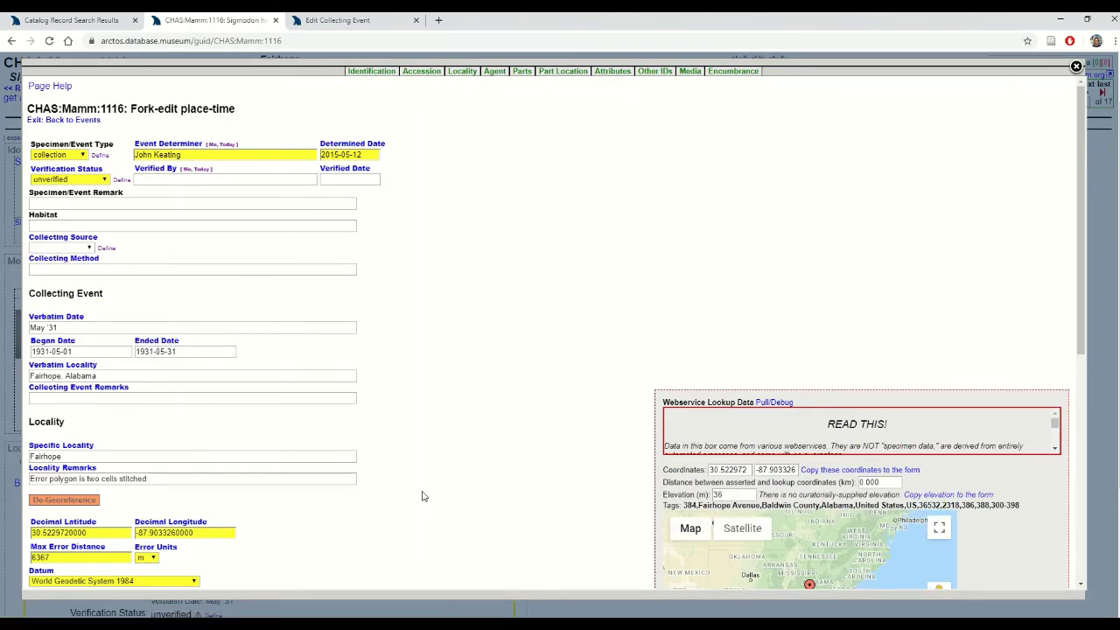
{"action": "scroll", "coordinate": [422, 496], "scroll_direction": "down", "scroll_amount": 1}
{"action": "scroll", "coordinate": [423, 496], "scroll_direction": "down", "scroll_amount": 4}
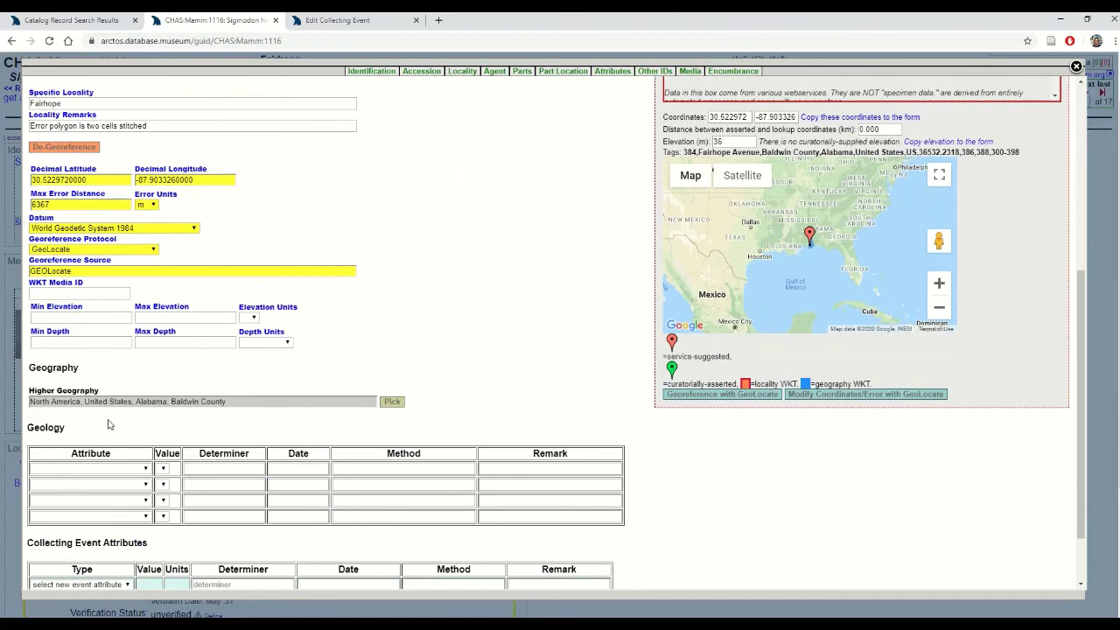
{"action": "scroll", "coordinate": [592, 420], "scroll_direction": "up", "scroll_amount": 4}
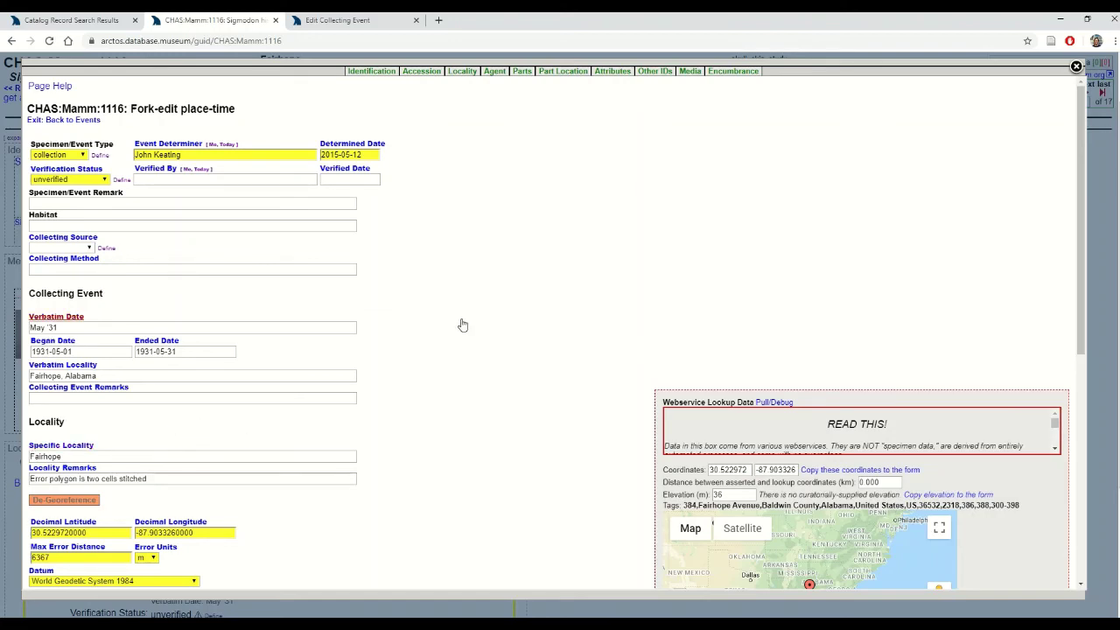
{"action": "scroll", "coordinate": [462, 325], "scroll_direction": "down", "scroll_amount": 2}
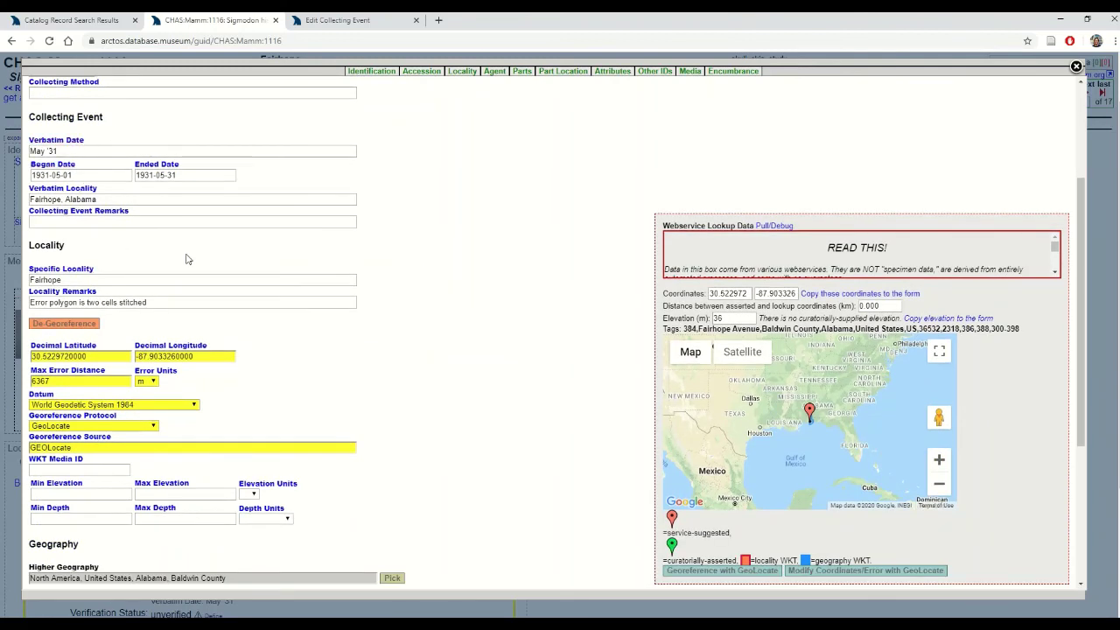